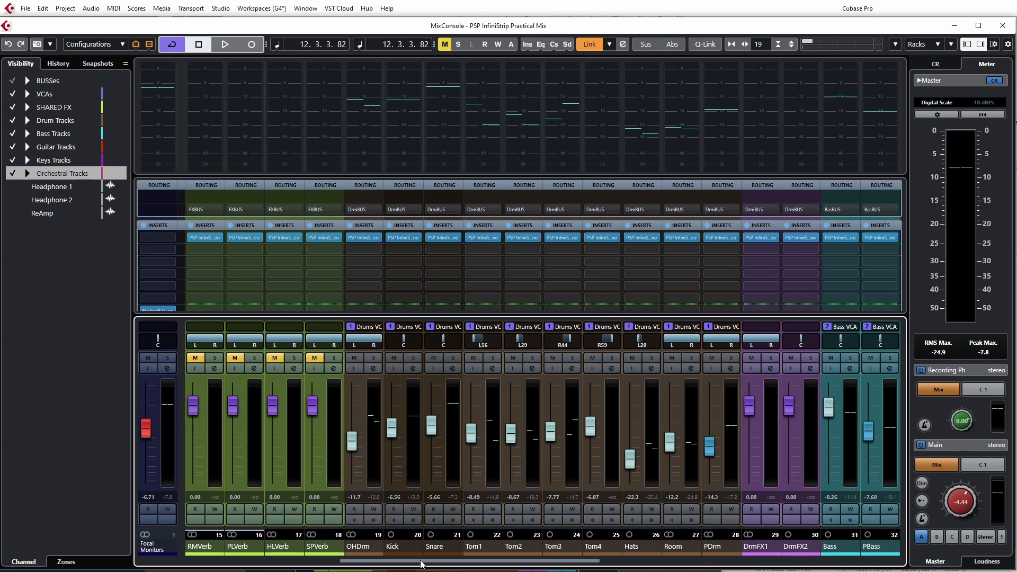
# Step: Inspect the tracks inside the Orchestral Tracks and Guitar Tracks folders in the project window, and collapse both folders again
pyautogui.moveTo(421, 562); pyautogui.dragTo(431, 562)
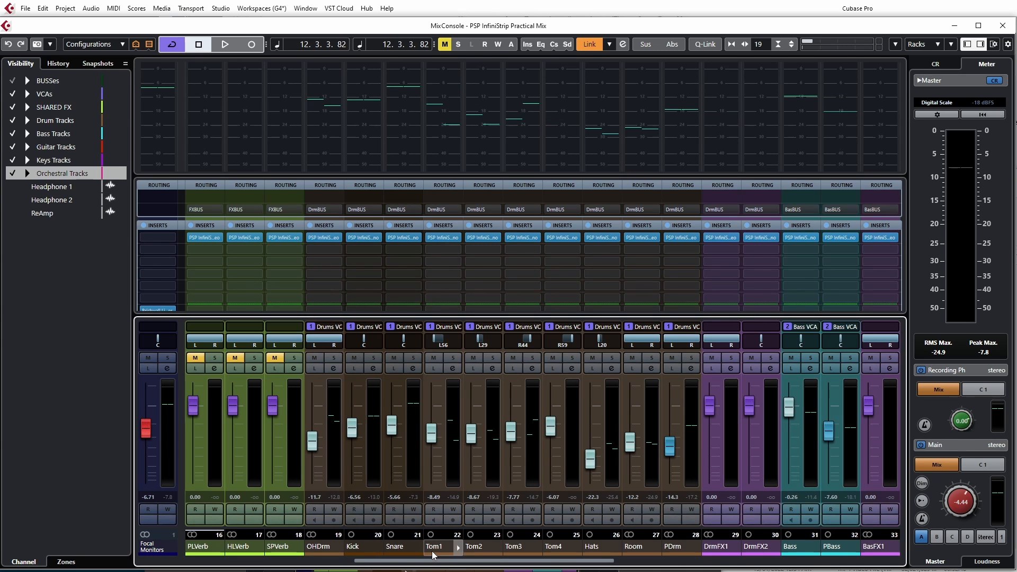
pyautogui.press('F3')
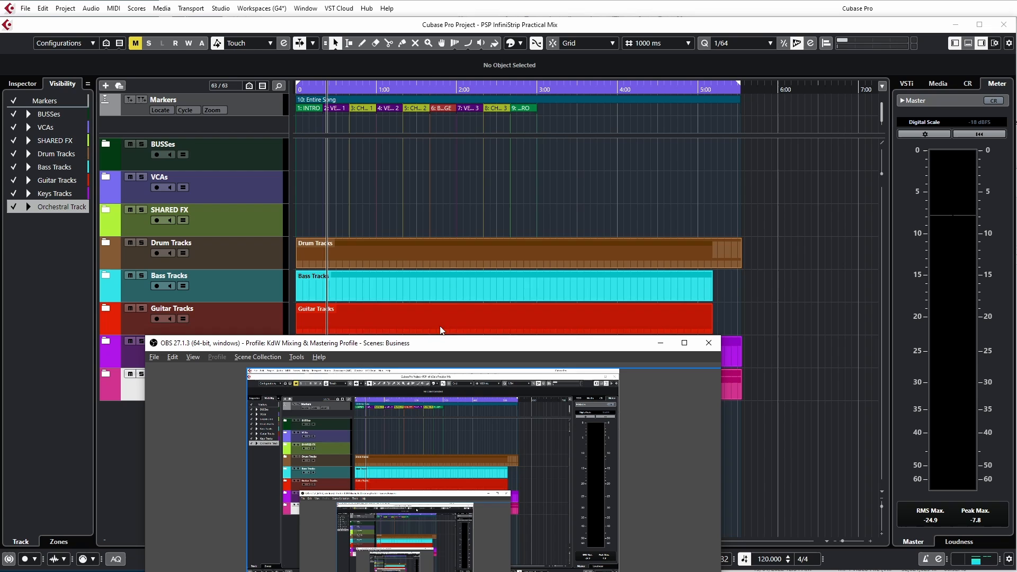
pyautogui.click(438, 27)
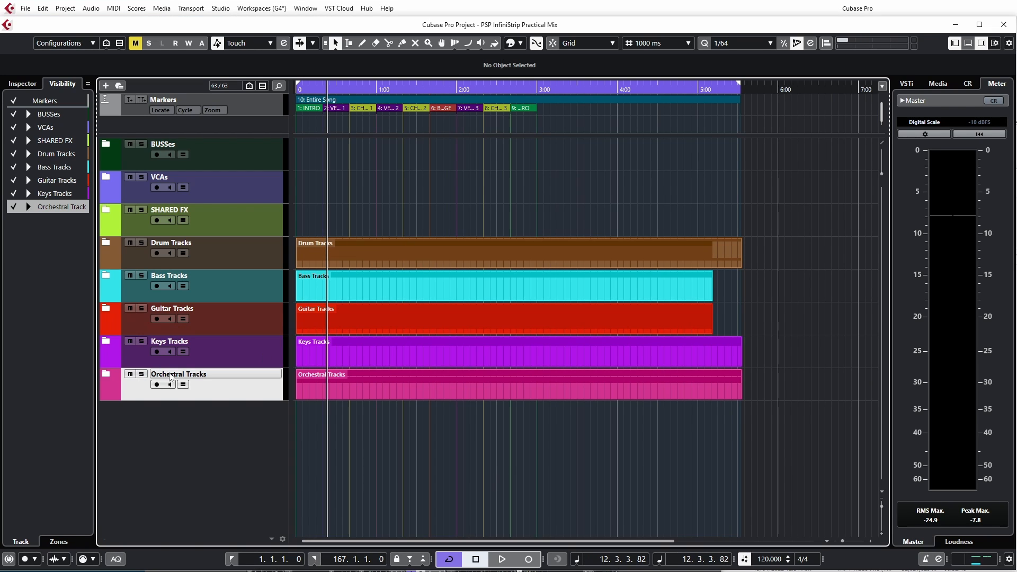
pyautogui.click(106, 375)
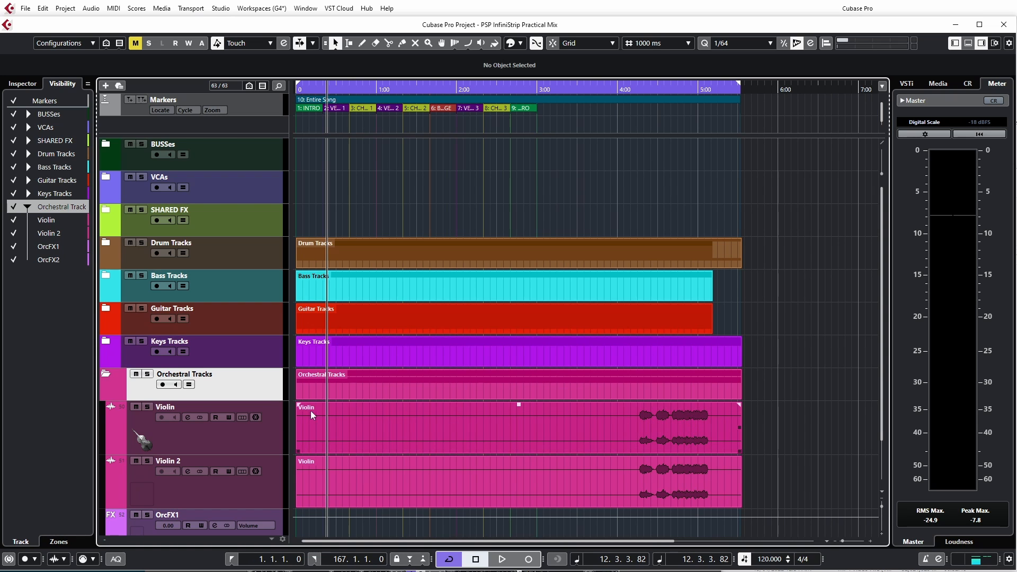
pyautogui.click(108, 374)
pyautogui.click(106, 308)
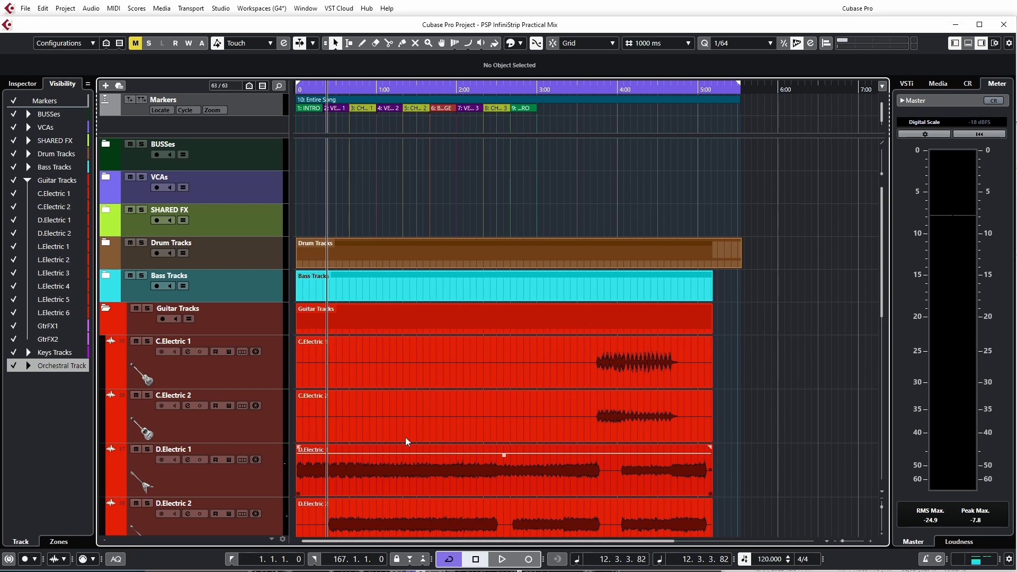
pyautogui.click(107, 309)
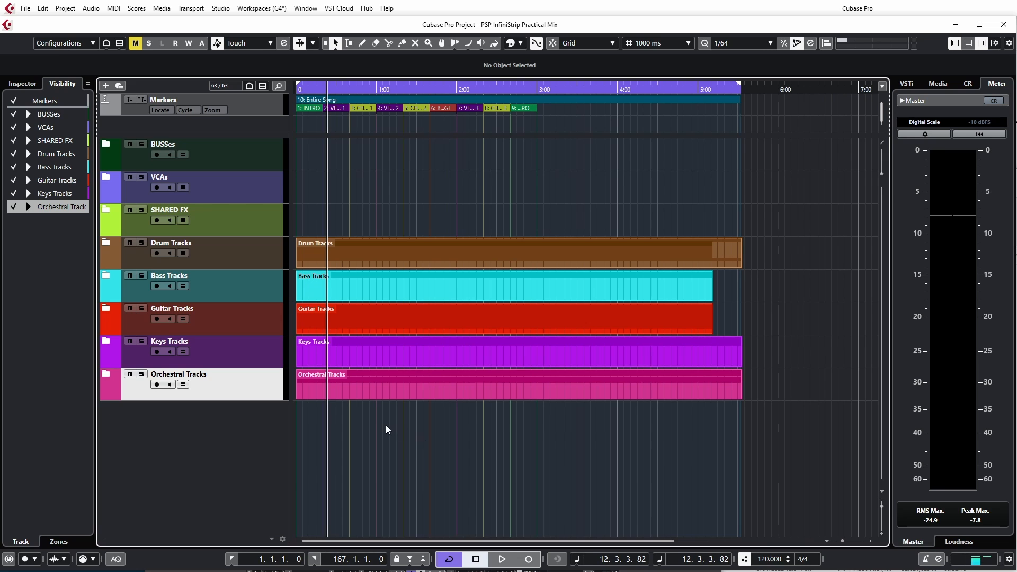
# Step: Solo the DrmBUS channel in the MixConsole and play the song with the individual drum channels in view
pyautogui.press('F3')
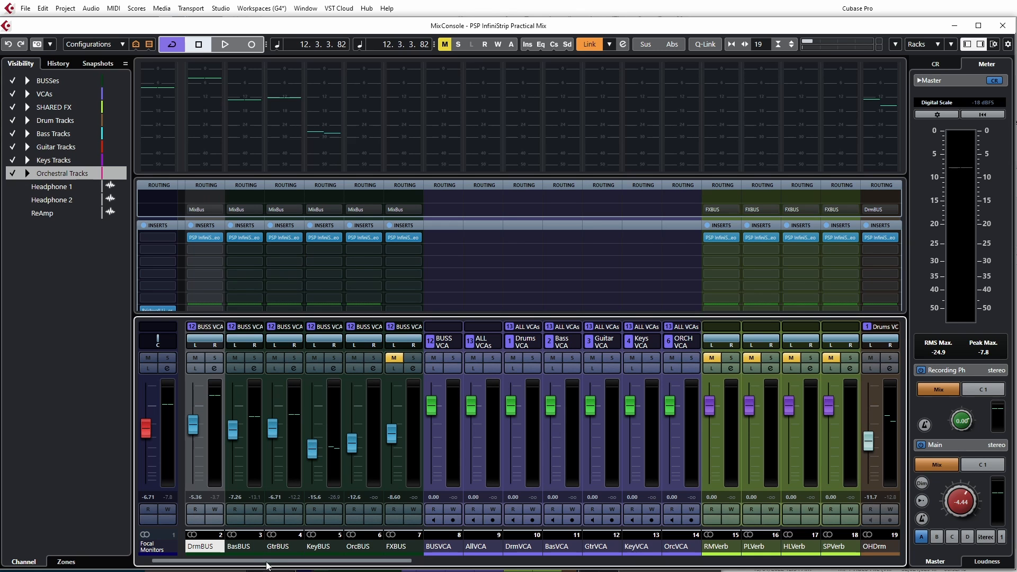
pyautogui.click(215, 358)
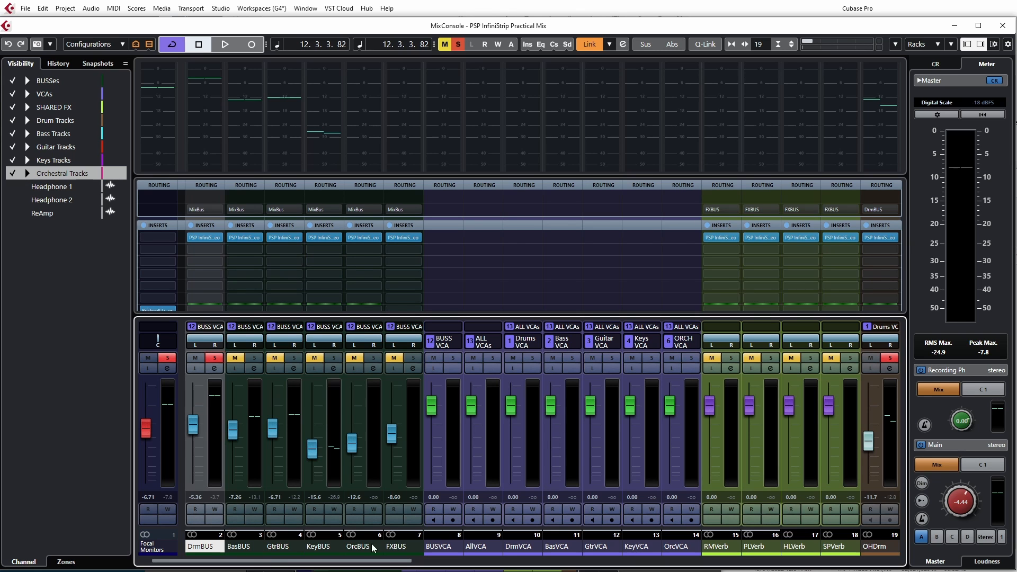
pyautogui.moveTo(375, 565); pyautogui.dragTo(577, 566)
pyautogui.press('space')
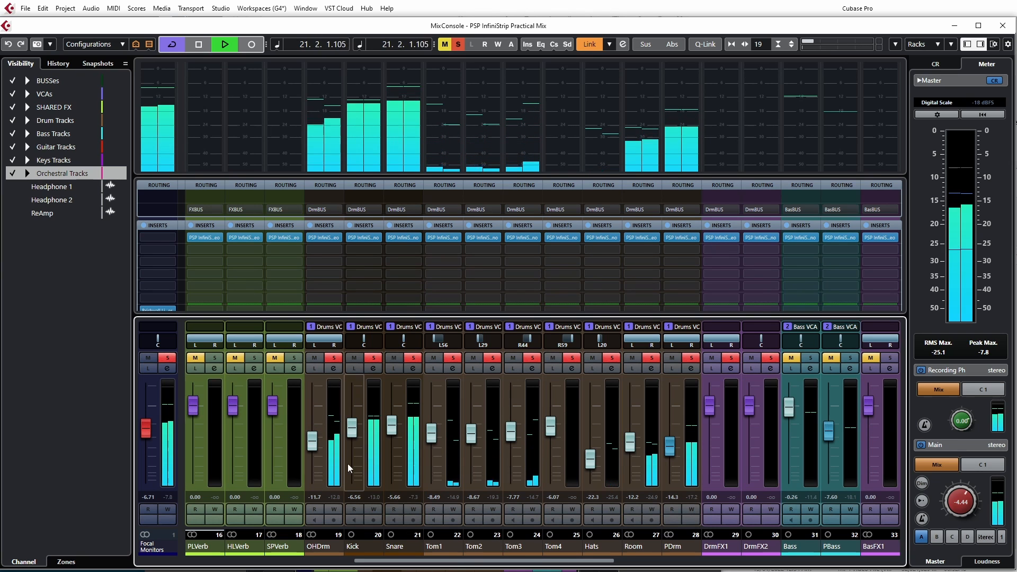
# Step: Raise the Kick fader to about -5.57 dB and the Snare fader to about -0.19 dB during playback
pyautogui.moveTo(354, 434)
pyautogui.mouseDown()
pyautogui.moveTo(349, 411)
pyautogui.moveTo(339, 459)
pyautogui.moveTo(341, 430)
pyautogui.mouseUp()
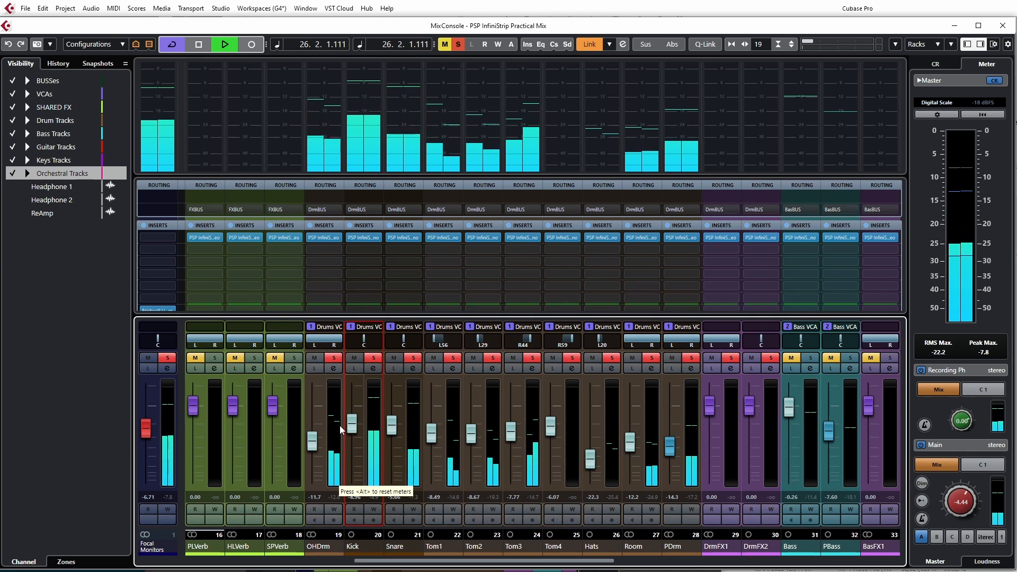
pyautogui.moveTo(391, 435); pyautogui.dragTo(390, 421)
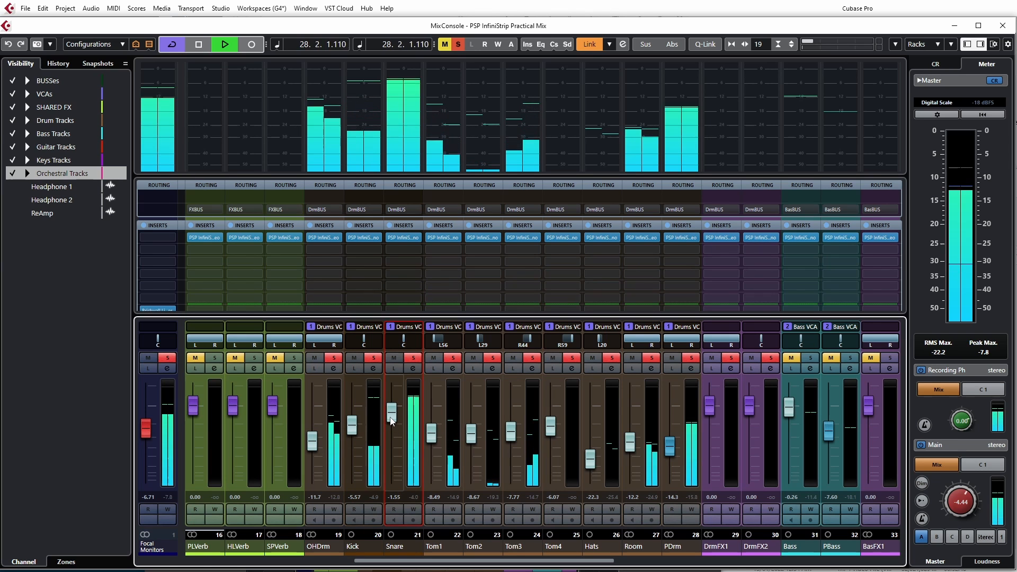
pyautogui.moveTo(391, 421); pyautogui.dragTo(387, 412)
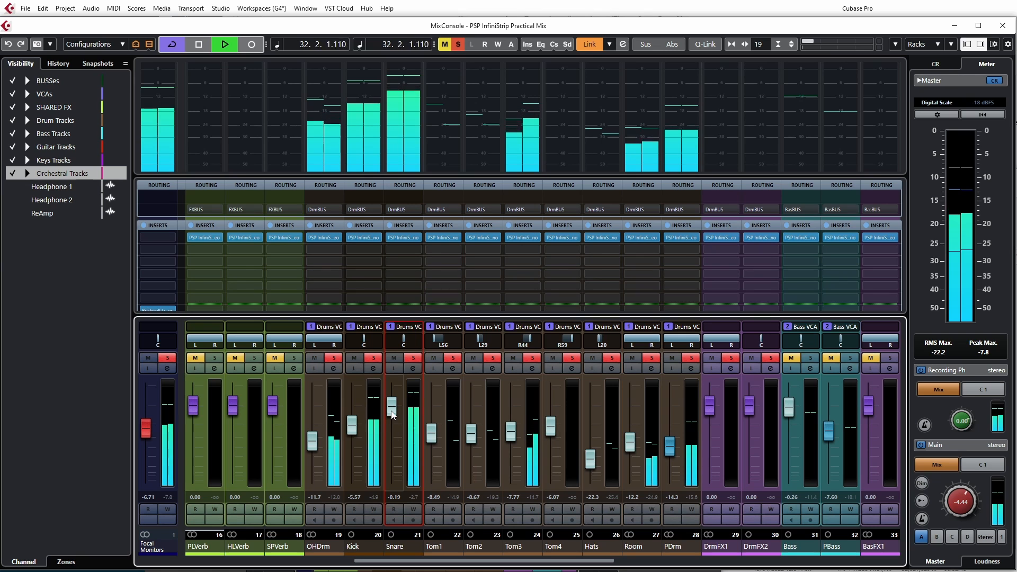
# Step: Lower the Snare fader to about -12.6 dB and raise the OHDrm fader to about -8.01 dB
pyautogui.moveTo(392, 411); pyautogui.dragTo(383, 451)
pyautogui.moveTo(312, 446)
pyautogui.mouseDown()
pyautogui.moveTo(312, 426)
pyautogui.moveTo(315, 440)
pyautogui.mouseUp()
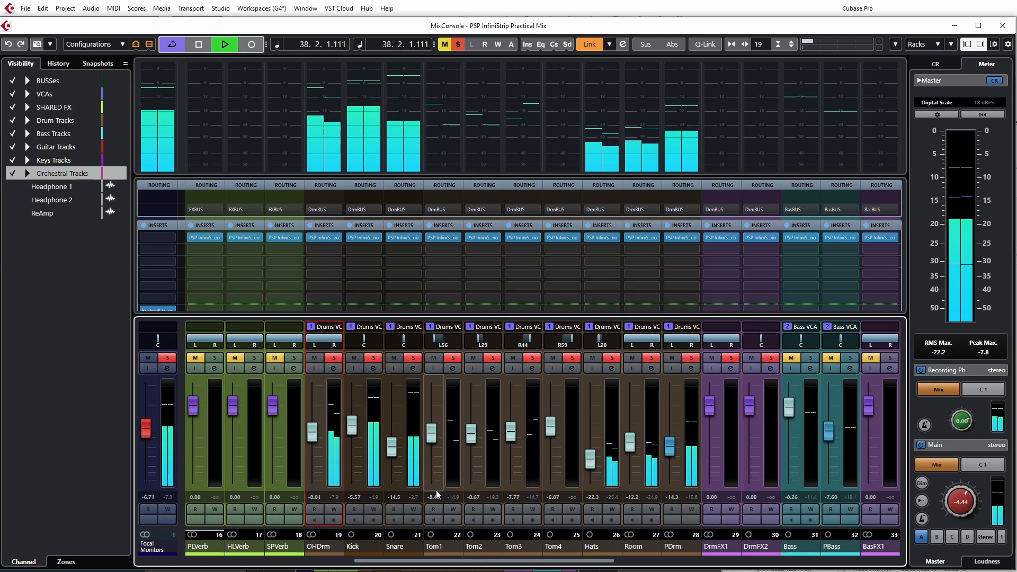
pyautogui.moveTo(395, 454); pyautogui.dragTo(395, 451)
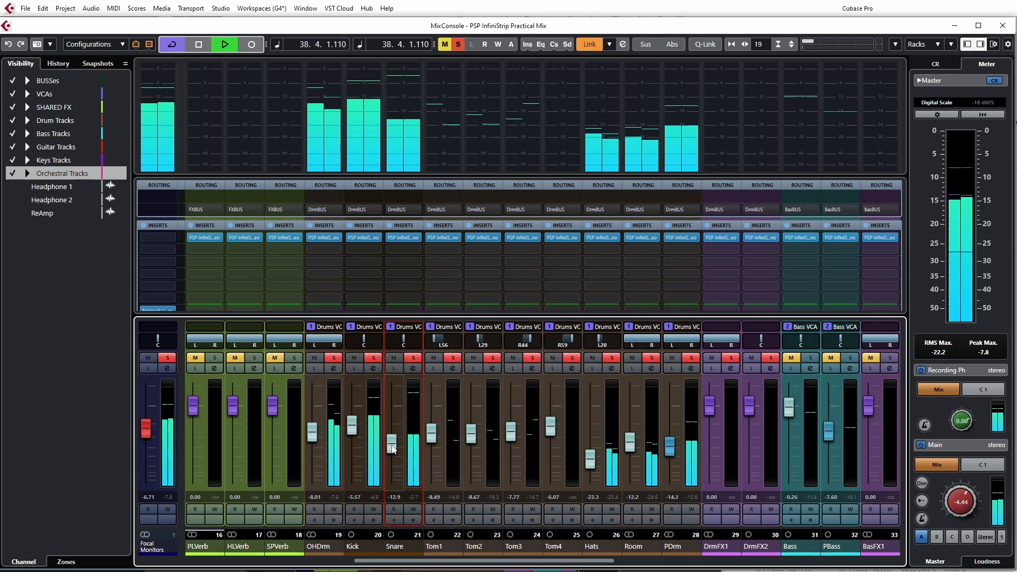
# Step: Raise the Hats fader to about -20.1 dB, pull the Room fader fully down, and stop playback
pyautogui.click(433, 435)
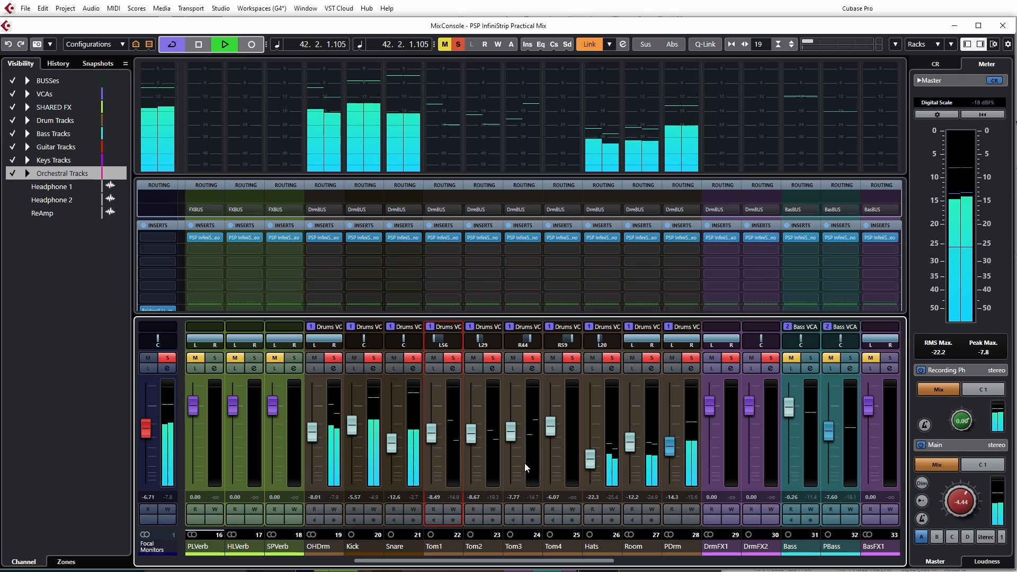
pyautogui.moveTo(590, 461); pyautogui.dragTo(628, 529)
pyautogui.press('space')
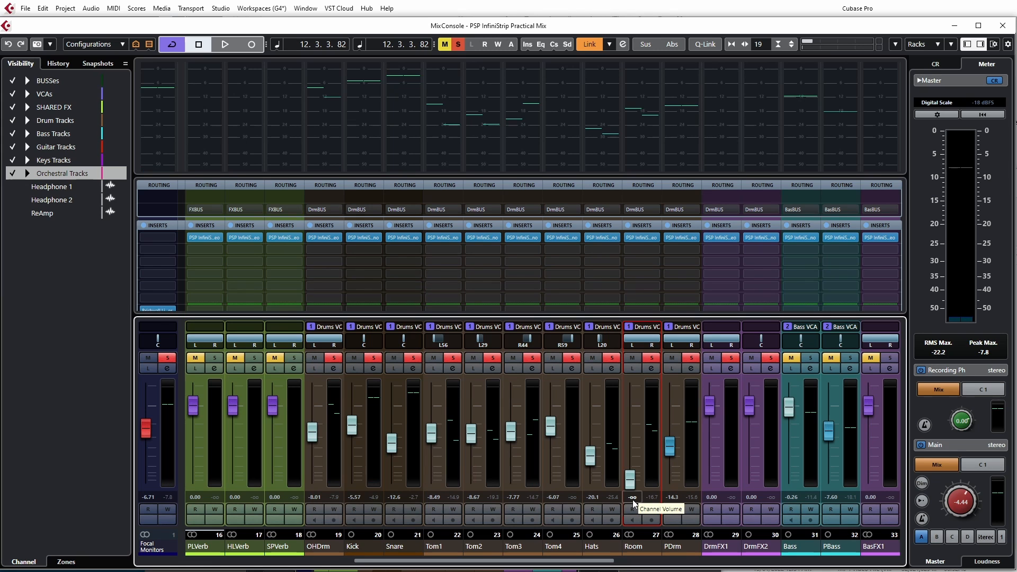
# Step: Audition the Room channel at 0.00 dB and settle its fader at about -5.16 dB
pyautogui.moveTo(630, 485); pyautogui.dragTo(619, 409)
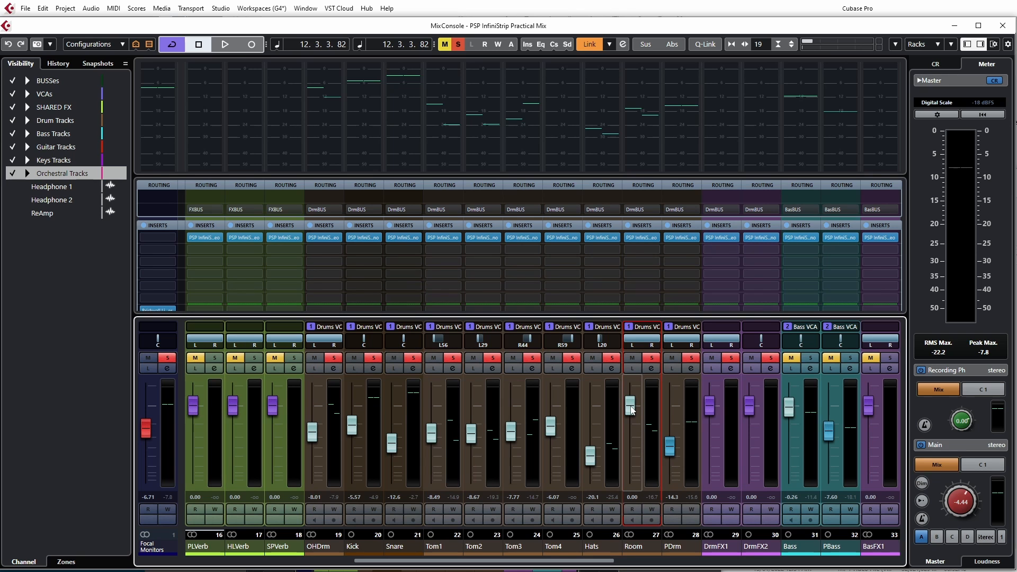
pyautogui.press('space')
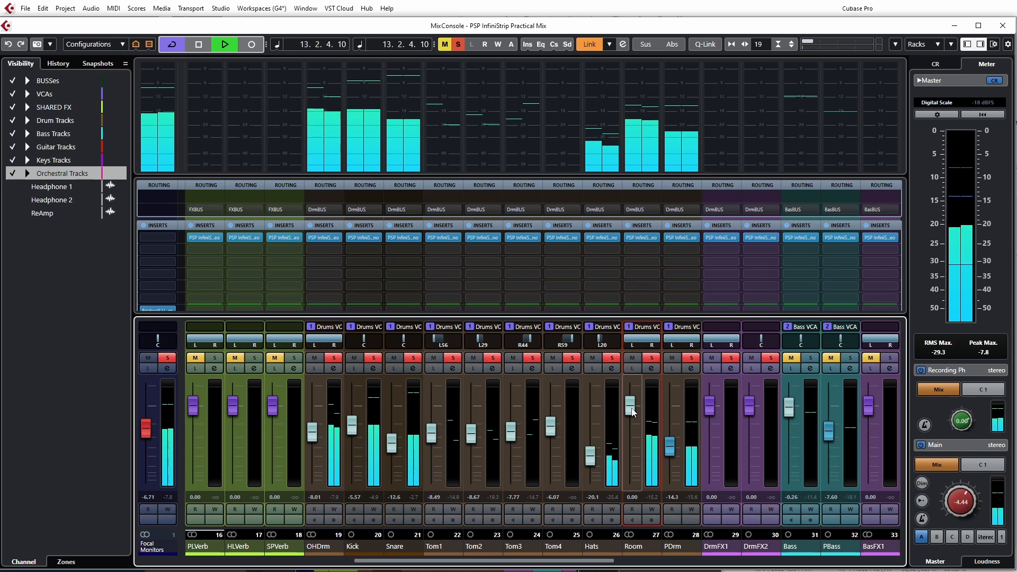
pyautogui.moveTo(633, 413)
pyautogui.mouseDown()
pyautogui.moveTo(630, 385)
pyautogui.moveTo(629, 460)
pyautogui.moveTo(627, 424)
pyautogui.mouseUp()
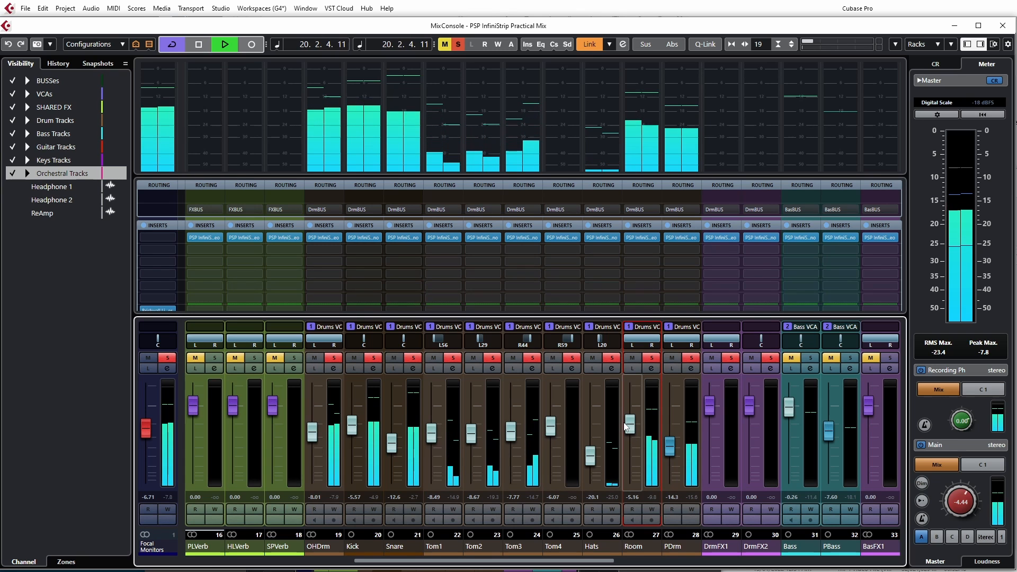
pyautogui.press('space')
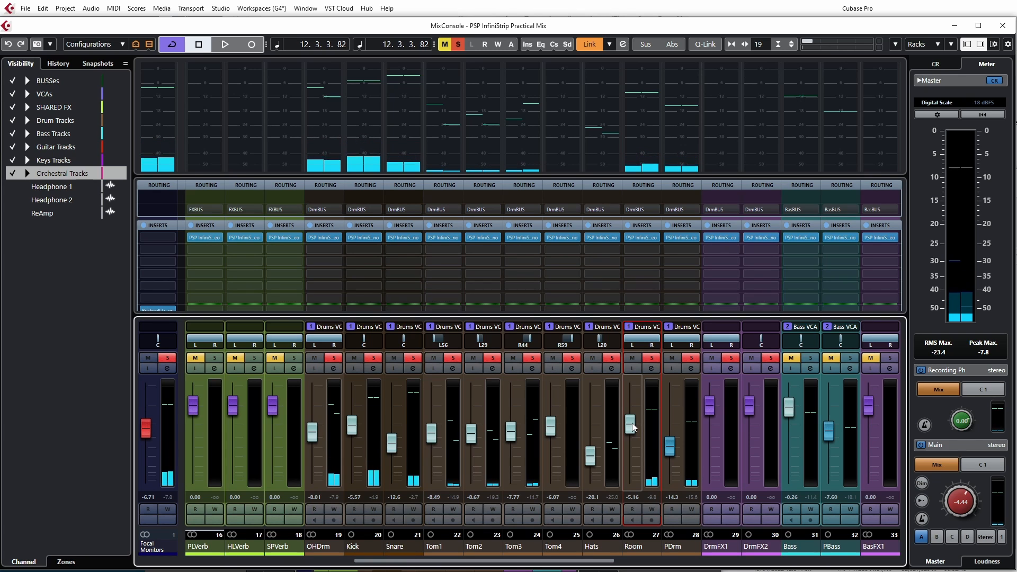
pyautogui.moveTo(634, 428); pyautogui.dragTo(623, 422)
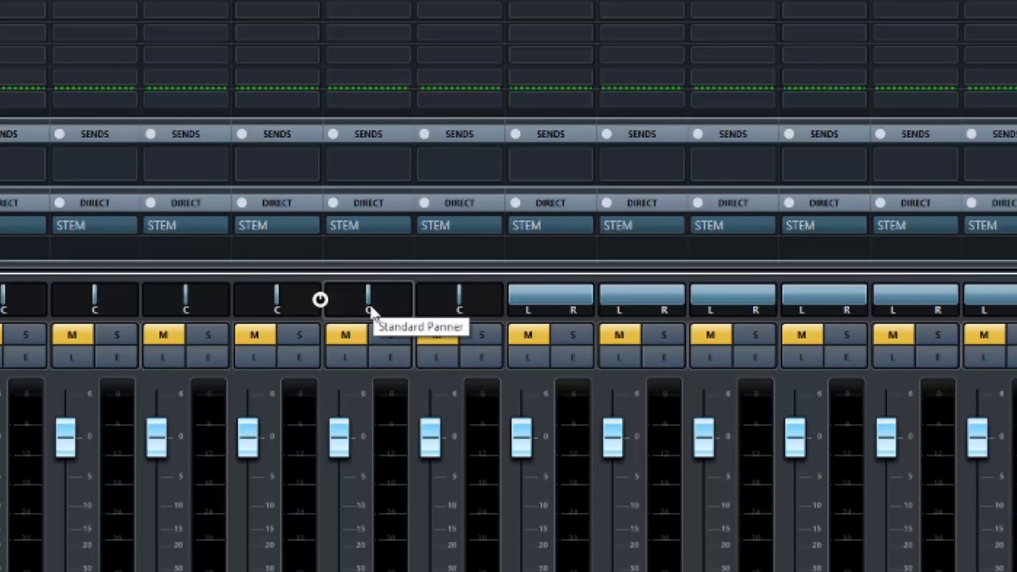
# Step: Try the second-to-last mono channel's pan at hard left, R36 and L8, and return it to centre
pyautogui.moveTo(367, 302); pyautogui.dragTo(350, 303)
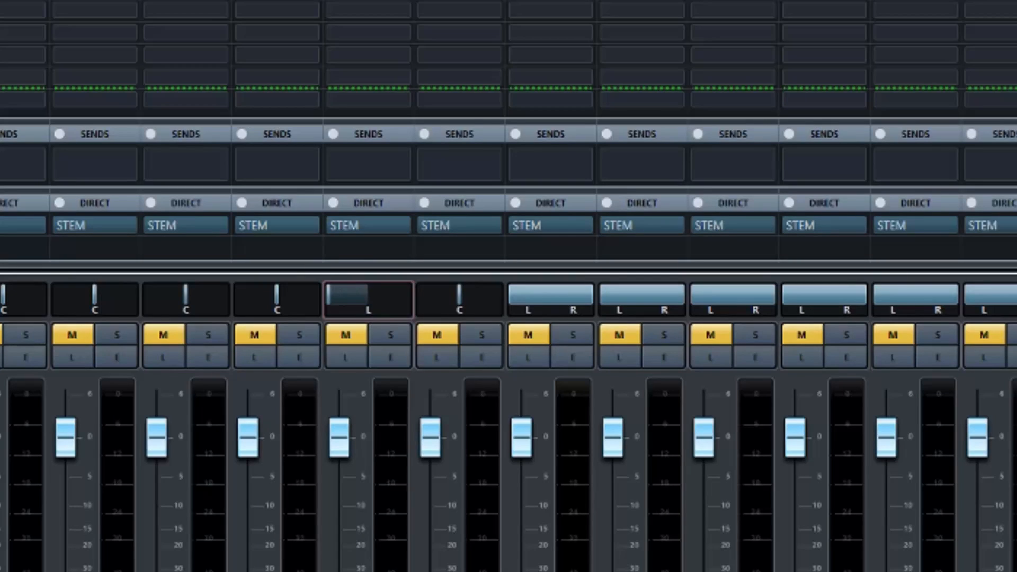
pyautogui.moveTo(350, 303); pyautogui.dragTo(390, 303)
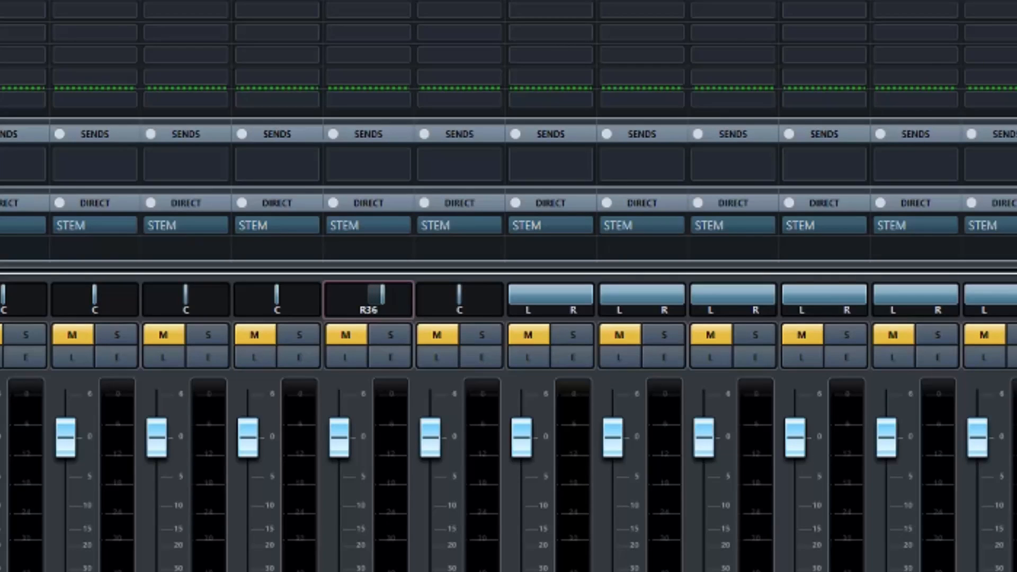
pyautogui.moveTo(371, 294)
pyautogui.mouseDown()
pyautogui.moveTo(331, 295)
pyautogui.moveTo(408, 294)
pyautogui.moveTo(365, 294)
pyautogui.mouseUp()
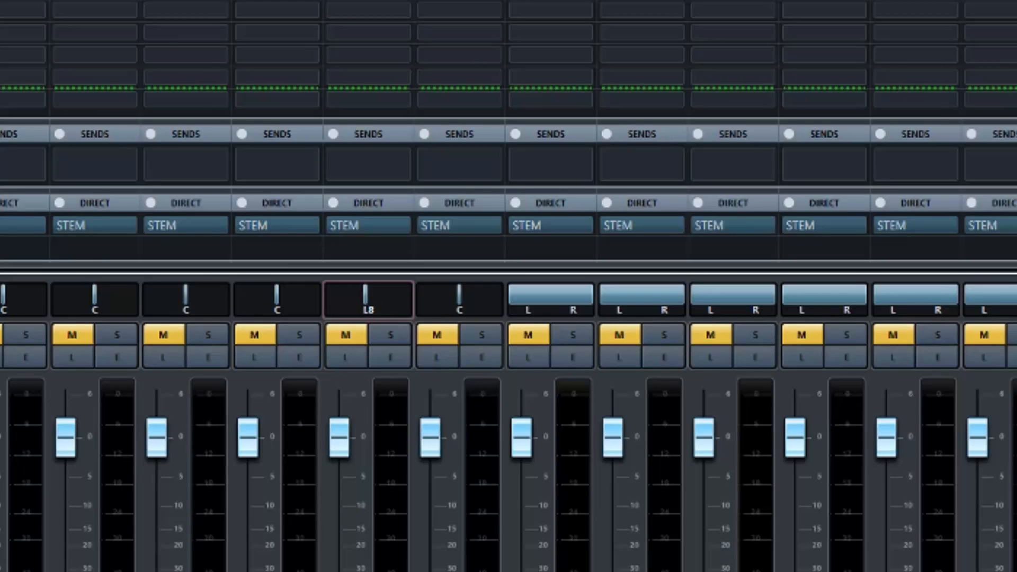
pyautogui.keyDown('ctrl'); pyautogui.click(366, 297); pyautogui.keyUp('ctrl')
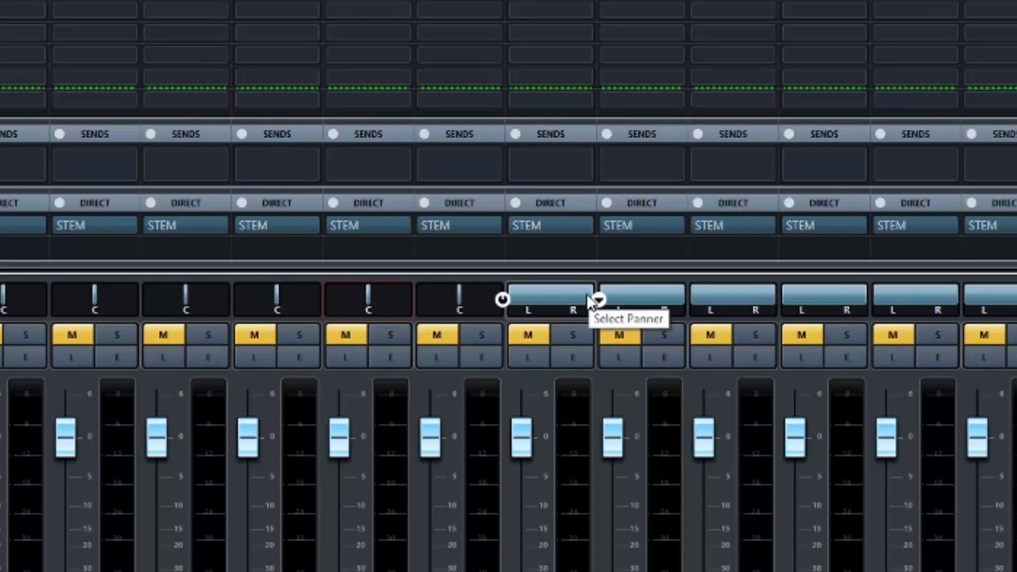
# Step: Try narrowing the first stereo channel's combined panner, with its right side at R59 and with a range of L23 to R53
pyautogui.click(573, 304)
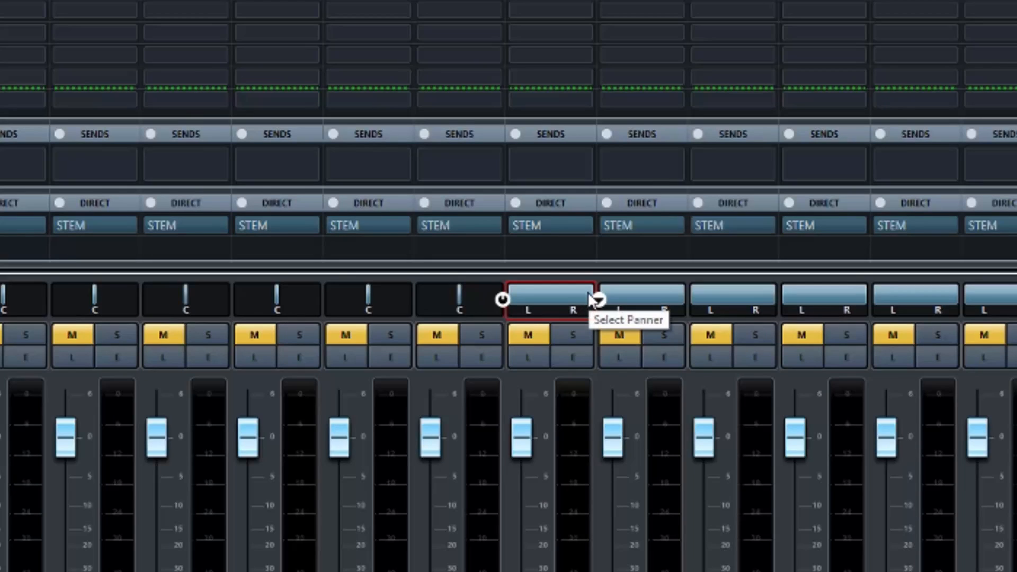
pyautogui.moveTo(592, 299); pyautogui.dragTo(566, 297)
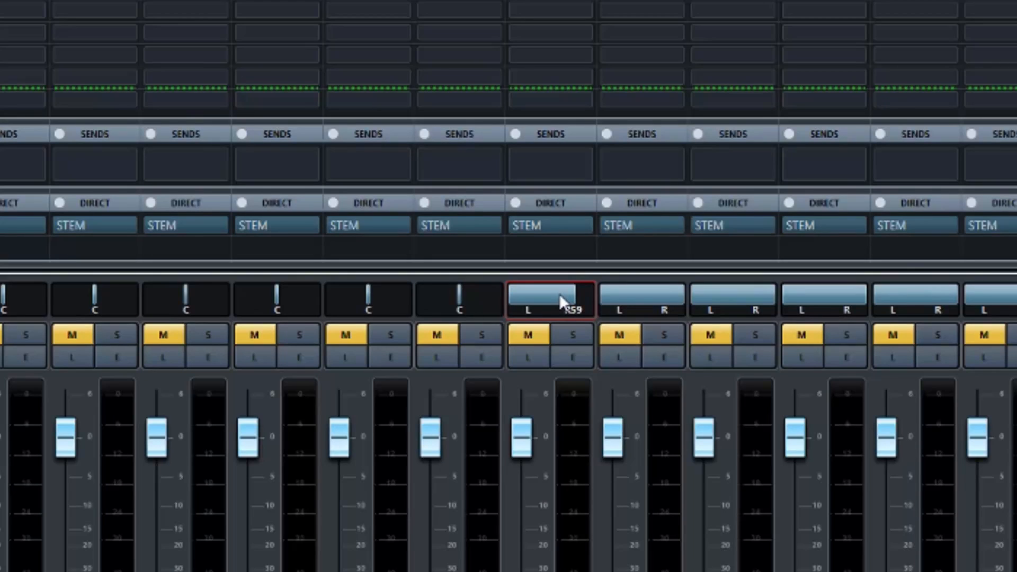
pyautogui.moveTo(560, 298)
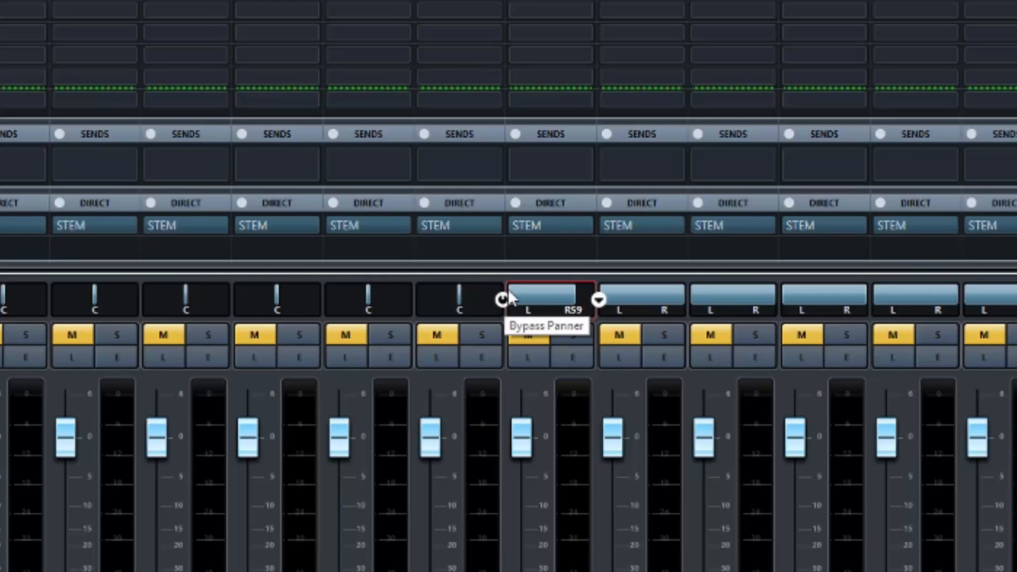
pyautogui.moveTo(510, 297); pyautogui.dragTo(528, 297)
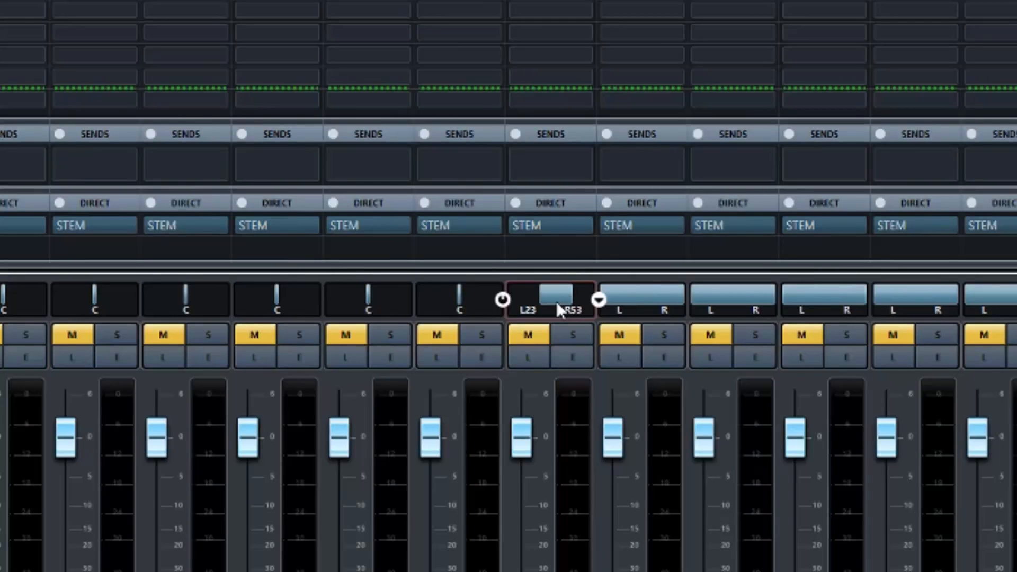
pyautogui.moveTo(541, 296); pyautogui.dragTo(532, 294)
pyautogui.moveTo(535, 297)
pyautogui.mouseDown()
pyautogui.moveTo(506, 296)
pyautogui.moveTo(543, 303)
pyautogui.mouseUp()
# Step: Try the first stereo channel's panner with its right side at R40, from L1 to full right, and with both sides fully right
pyautogui.moveTo(567, 300)
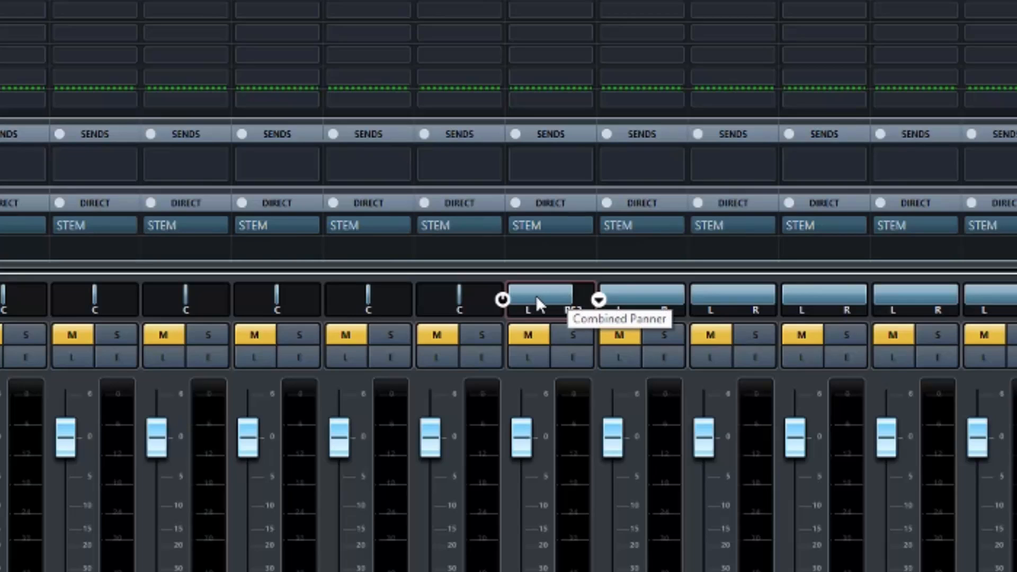
pyautogui.moveTo(530, 300); pyautogui.dragTo(564, 299)
pyautogui.moveTo(586, 298)
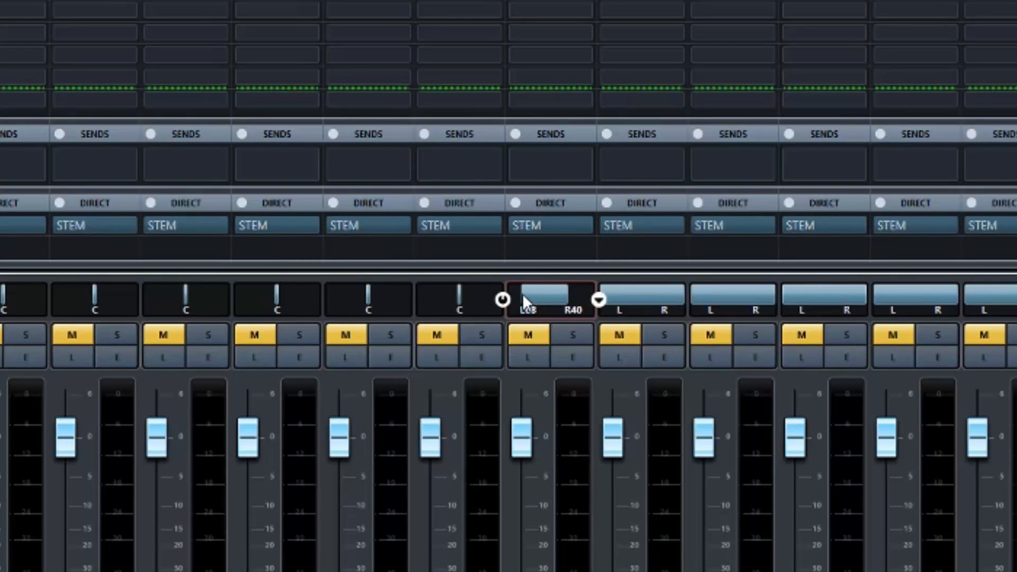
pyautogui.moveTo(522, 292); pyautogui.dragTo(624, 296)
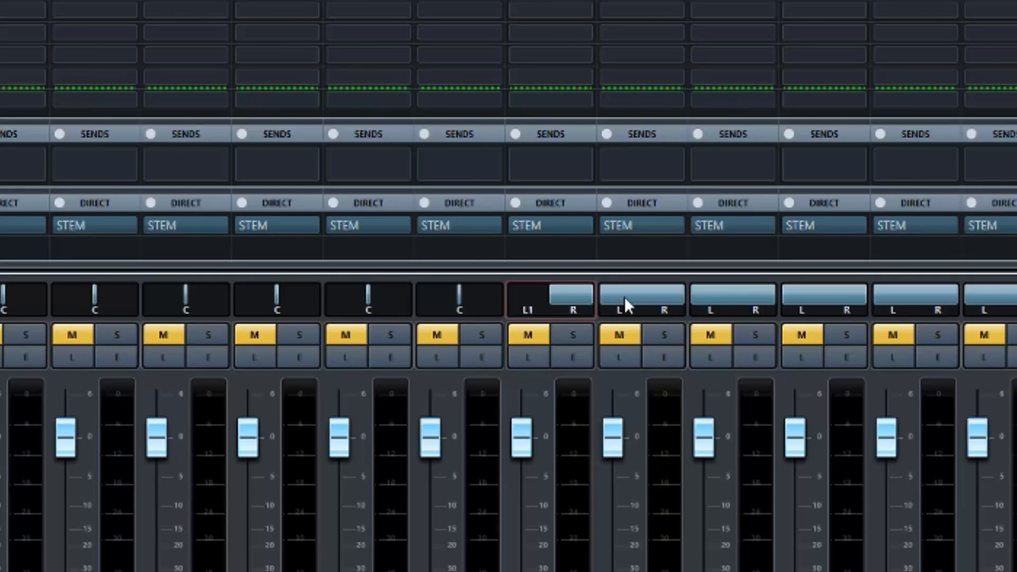
pyautogui.moveTo(548, 294); pyautogui.dragTo(614, 304)
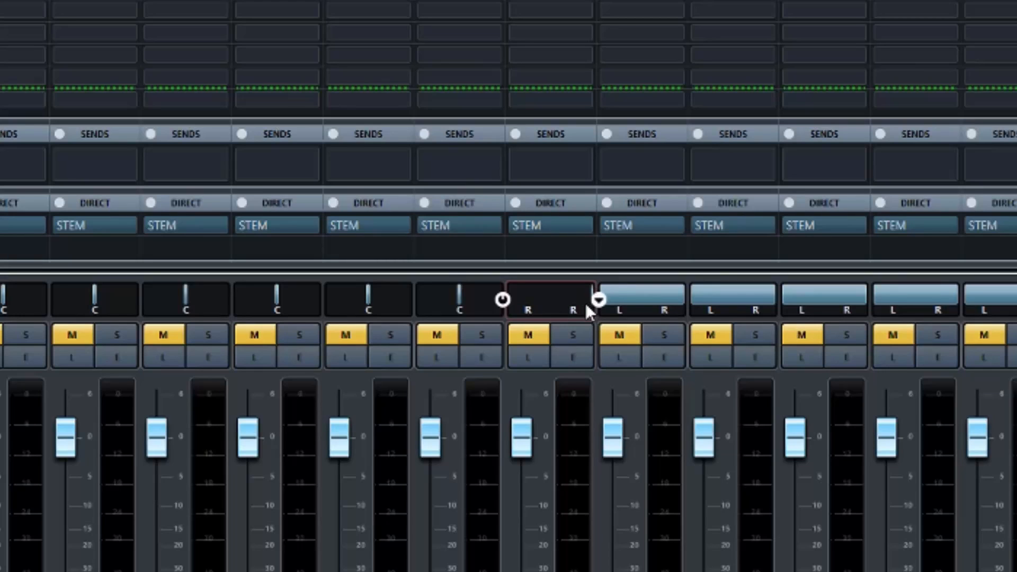
# Step: Reset the first stereo channel's panner to full width and pan its right side to about L51, keeping the left side fully left
pyautogui.moveTo(587, 303); pyautogui.dragTo(380, 332)
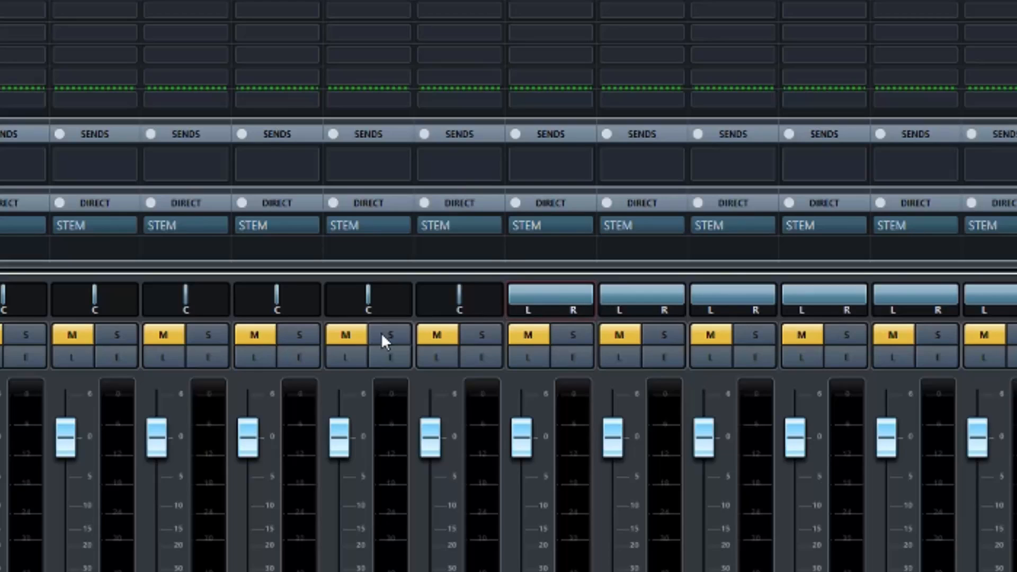
pyautogui.moveTo(581, 294); pyautogui.dragTo(494, 292)
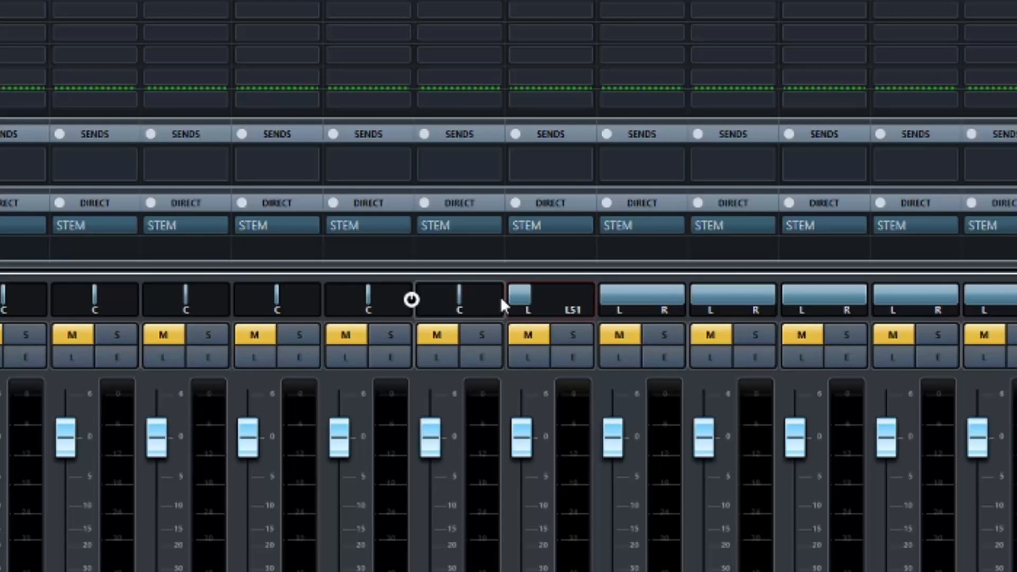
# Step: Try panning the first stereo channel's left side to L51, shift both sides together toward the centre, and reset the panner to full width
pyautogui.moveTo(516, 287); pyautogui.dragTo(528, 289)
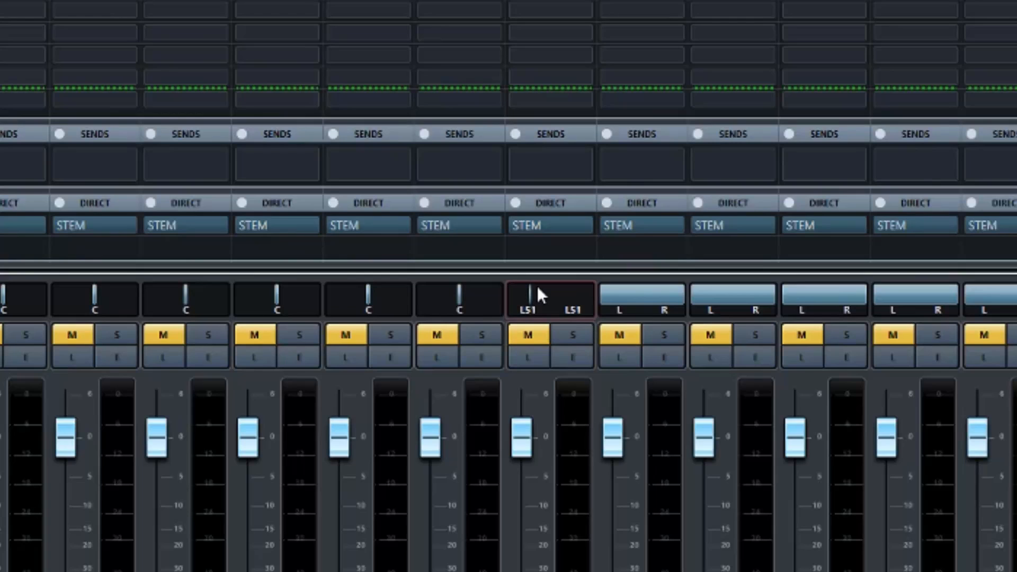
pyautogui.moveTo(531, 300)
pyautogui.moveTo(530, 300)
pyautogui.mouseDown()
pyautogui.moveTo(567, 293)
pyautogui.moveTo(546, 301)
pyautogui.mouseUp()
pyautogui.keyDown('ctrl'); pyautogui.click(553, 306); pyautogui.keyUp('ctrl')
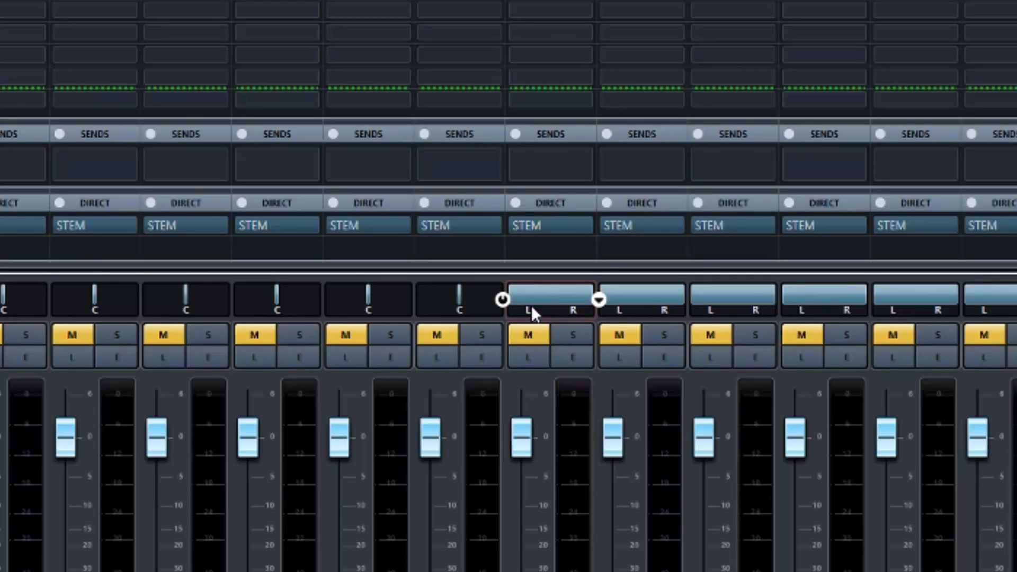
# Step: Try setting both the left and right sides of the first stereo channel's panner to C, and reset the panner to full width
pyautogui.doubleClick(529, 311)
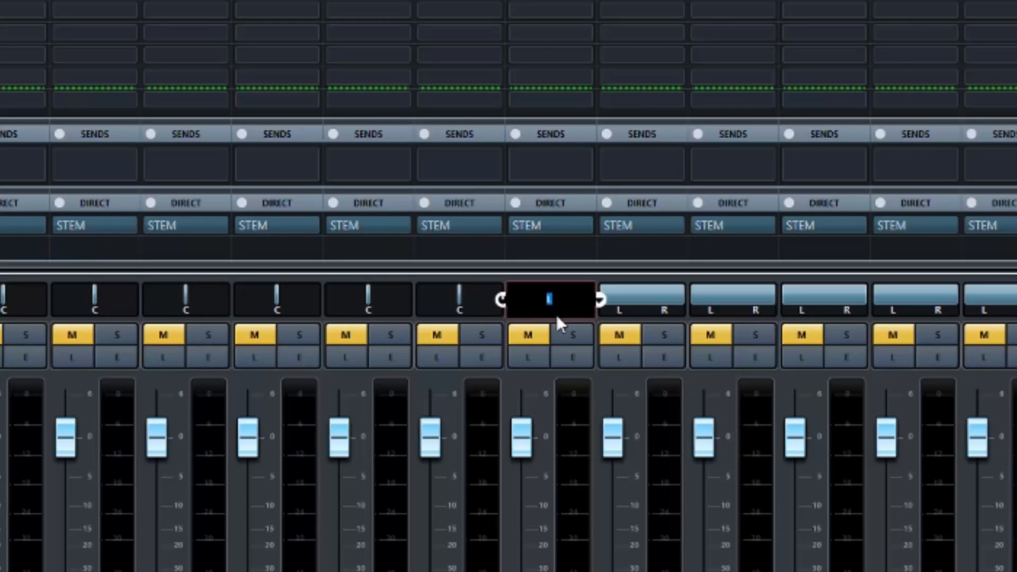
pyautogui.write('c')
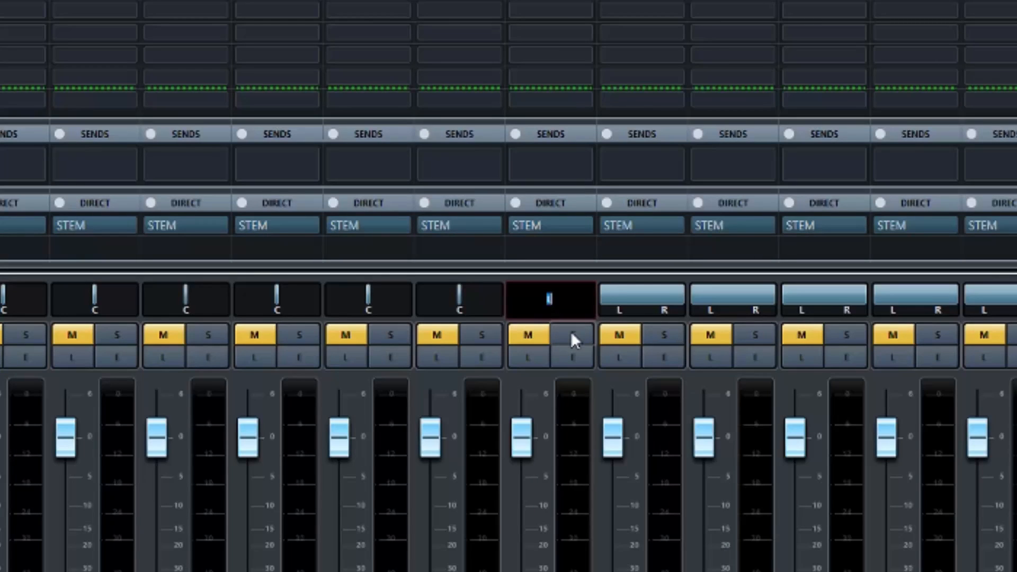
pyautogui.press('Return')
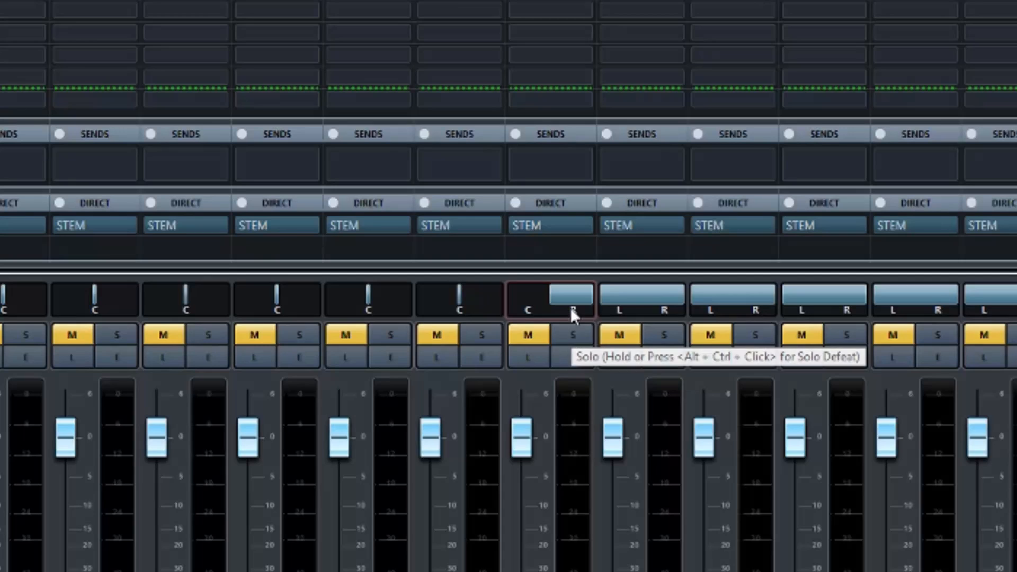
pyautogui.doubleClick(574, 313)
pyautogui.write('c')
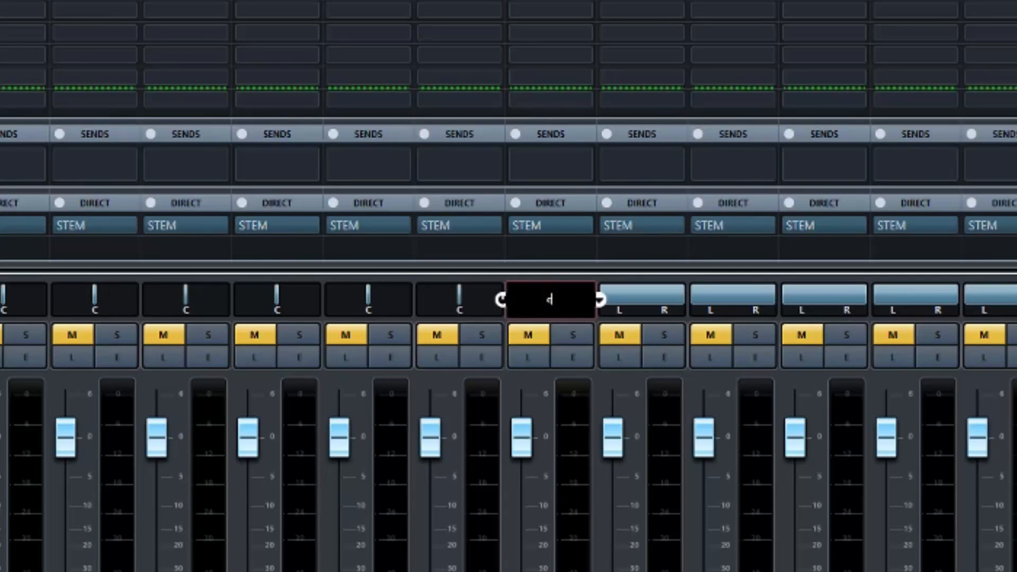
pyautogui.press('Return')
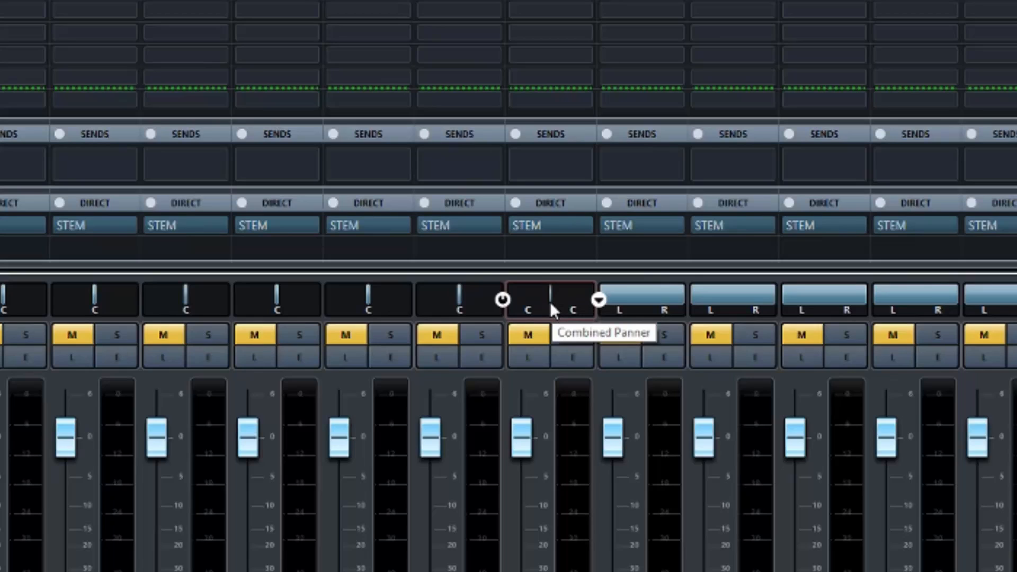
pyautogui.keyDown('ctrl'); pyautogui.click(551, 305); pyautogui.keyUp('ctrl')
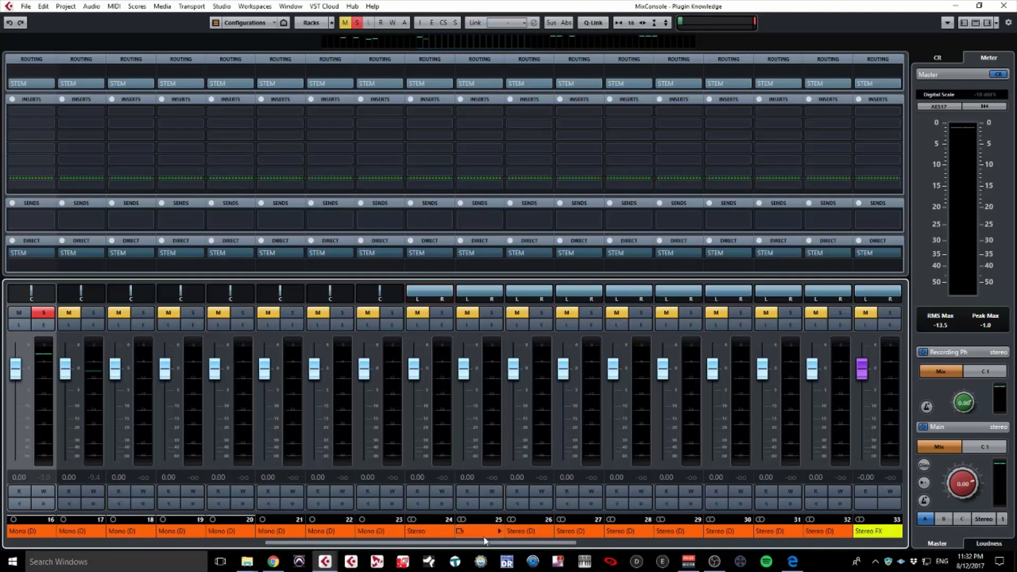
# Step: Bring the Song, FX and mix bus channels at the end of the mixer into view
pyautogui.moveTo(490, 542); pyautogui.dragTo(821, 522)
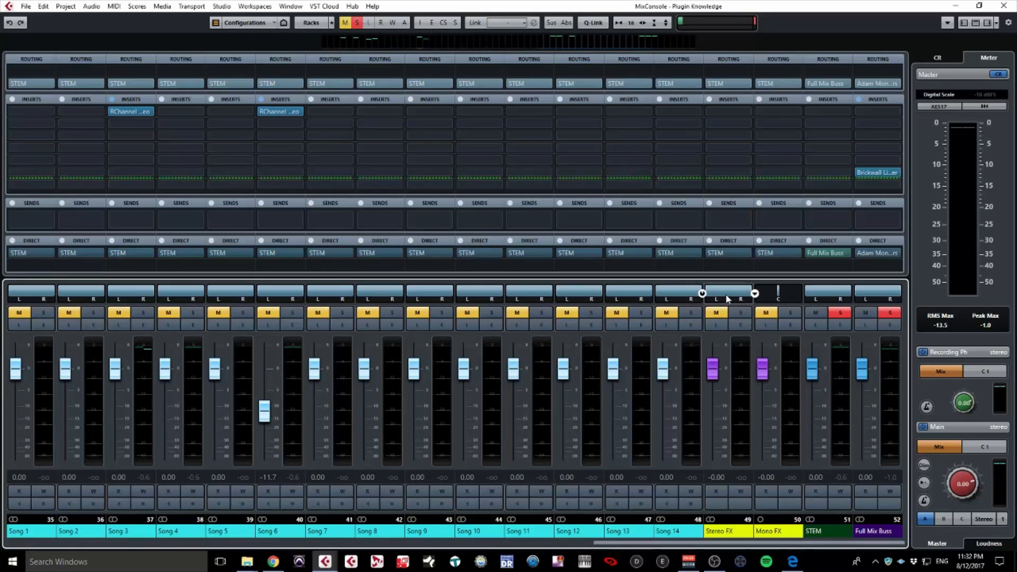